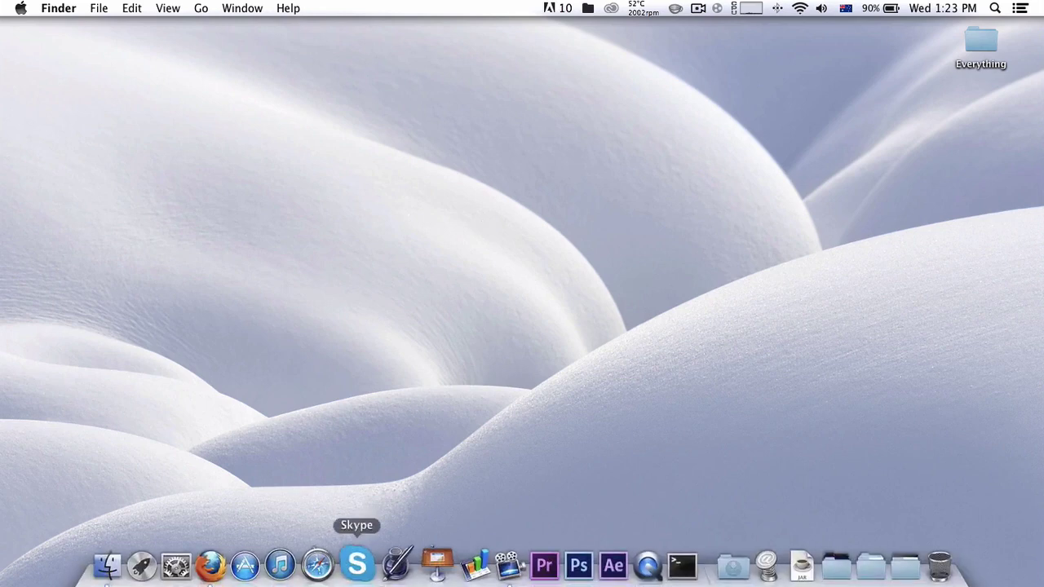
- Bring up Firefox and look over the Dropbox page for PPHelper1.0beta10.7_0913.dmg (4.04 MB)
left_click(222, 562)
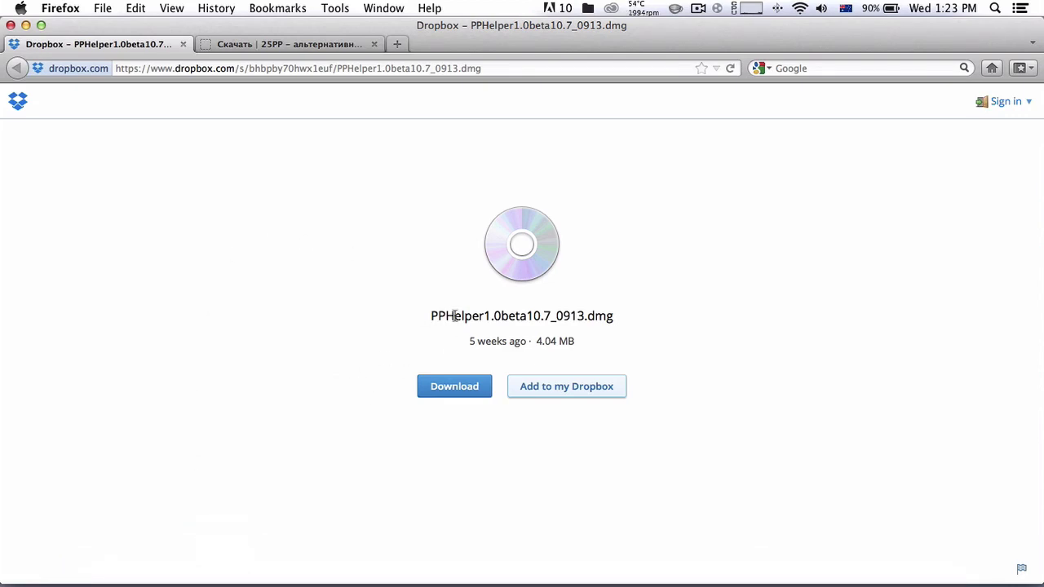
left_click_drag(426, 318, 655, 298)
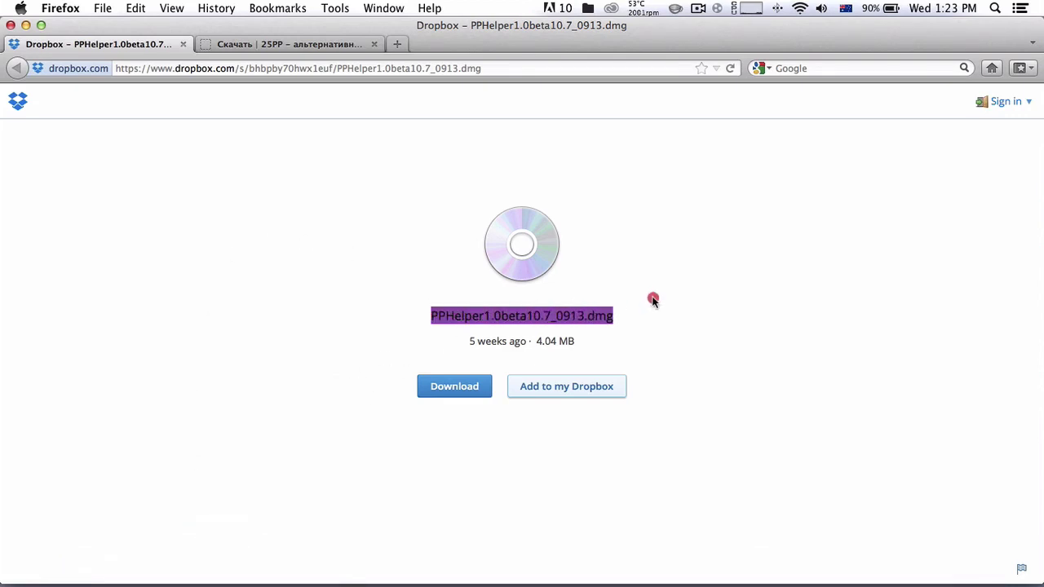
left_click(647, 322)
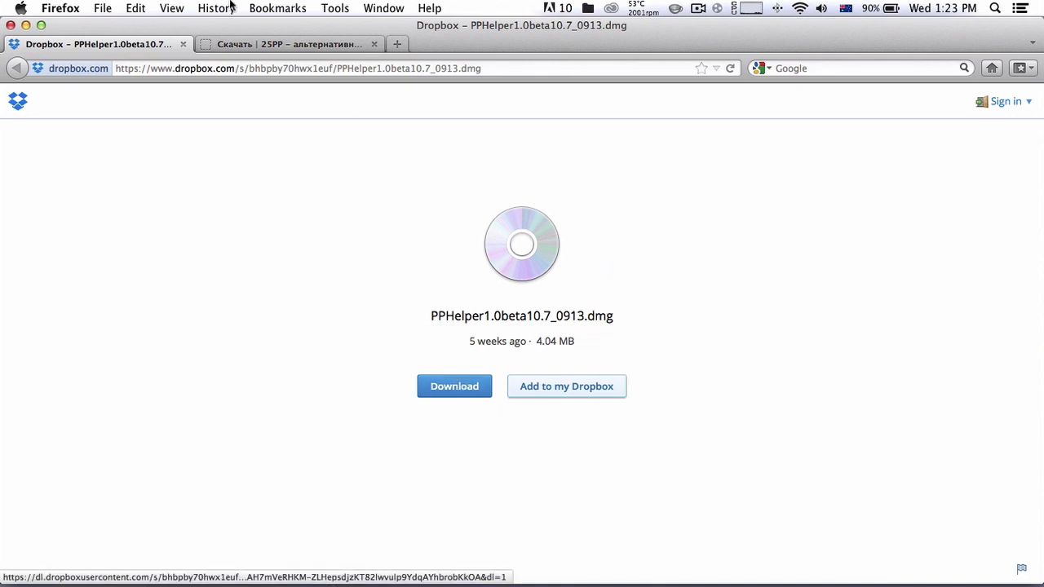
left_click(473, 179)
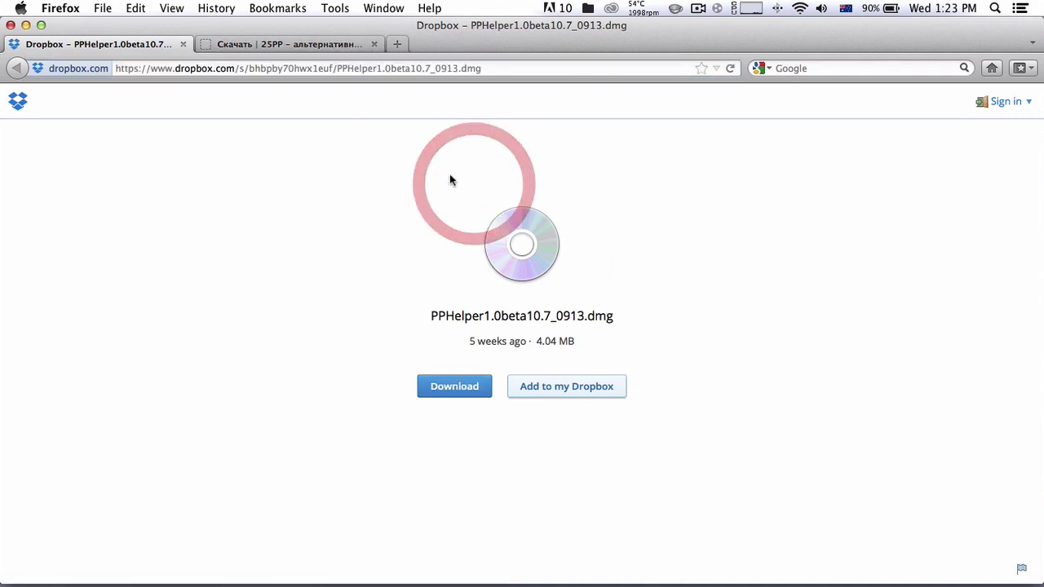
- Browse the 25PP.ru download page, follow its 'Скачать с оф.сайта' link, then return to Dropbox
left_click(265, 45)
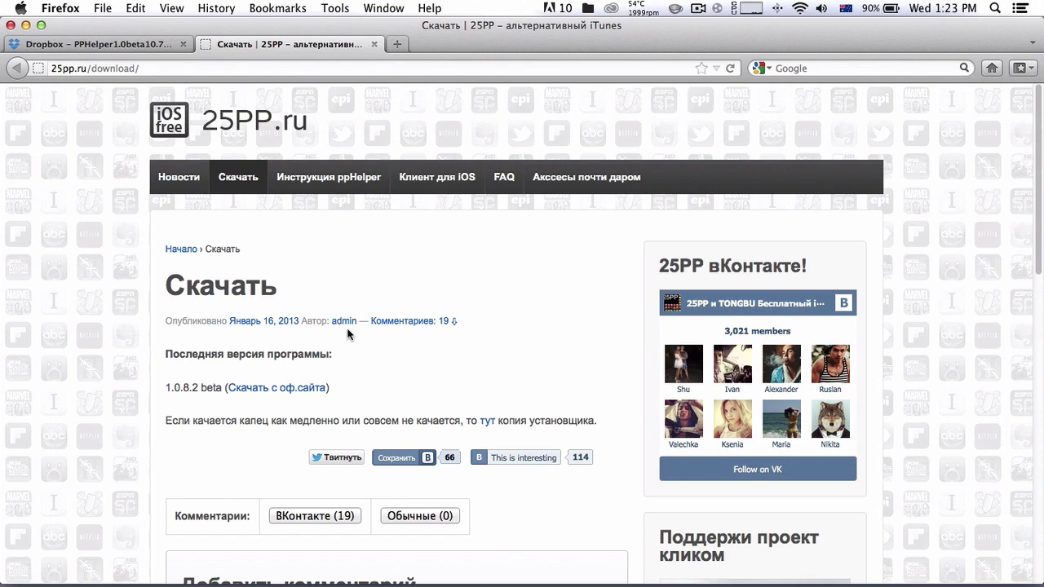
scroll(350, 336, "down", 2)
scroll(721, 262, "down", 5)
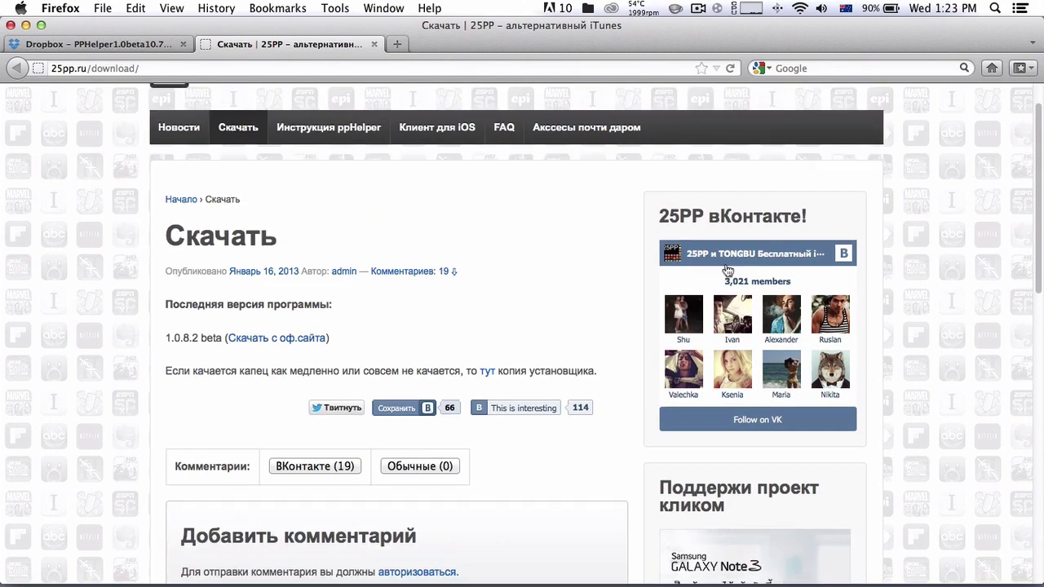
scroll(714, 267, "up", 1)
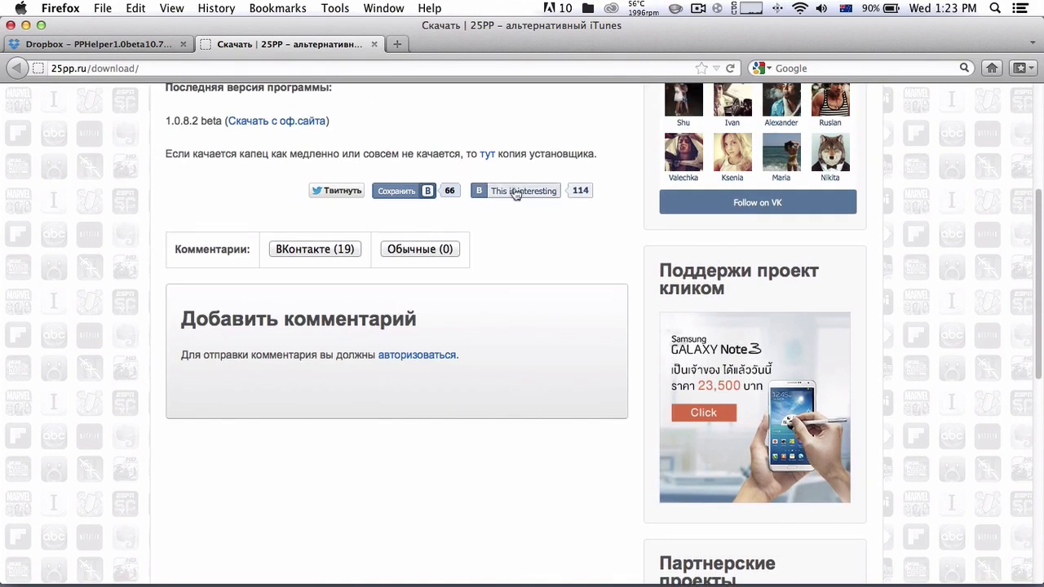
left_click(302, 123)
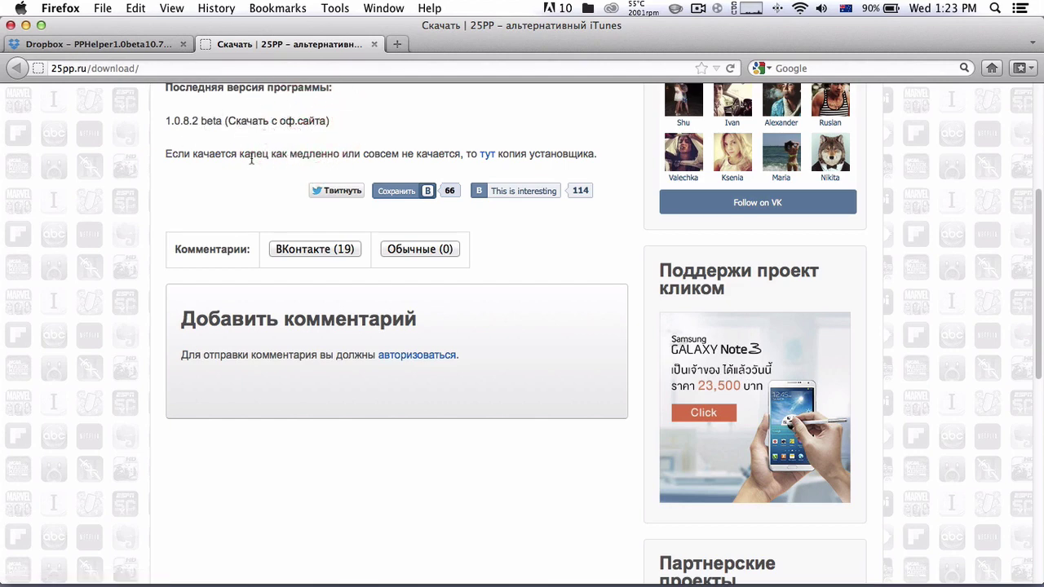
scroll(252, 159, "up", 6)
left_click(156, 65)
left_click(146, 45)
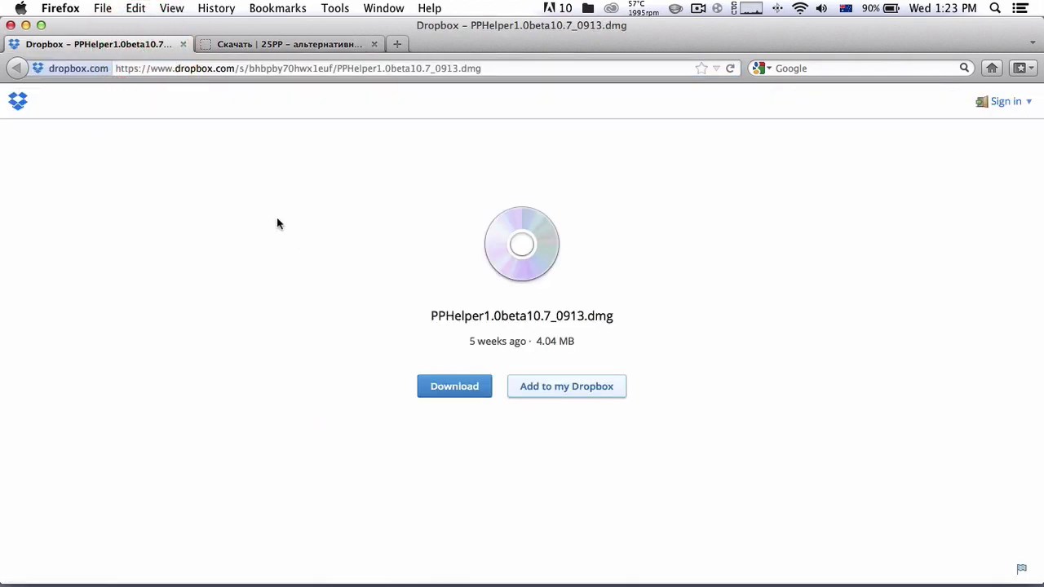
- Minimise the browser and scroll through the Applications stack to PPHelper
left_click(27, 25)
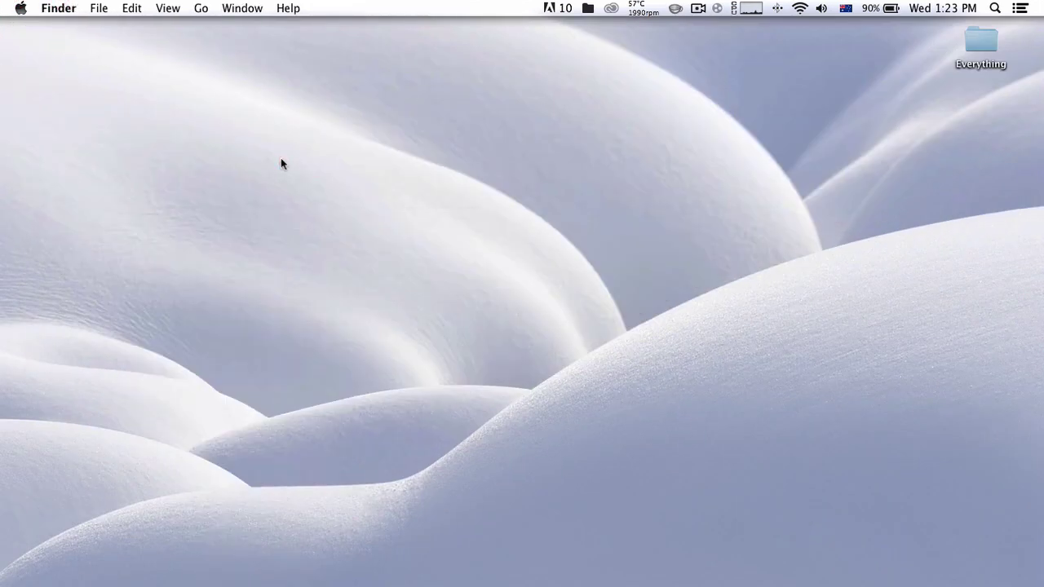
left_click(278, 156)
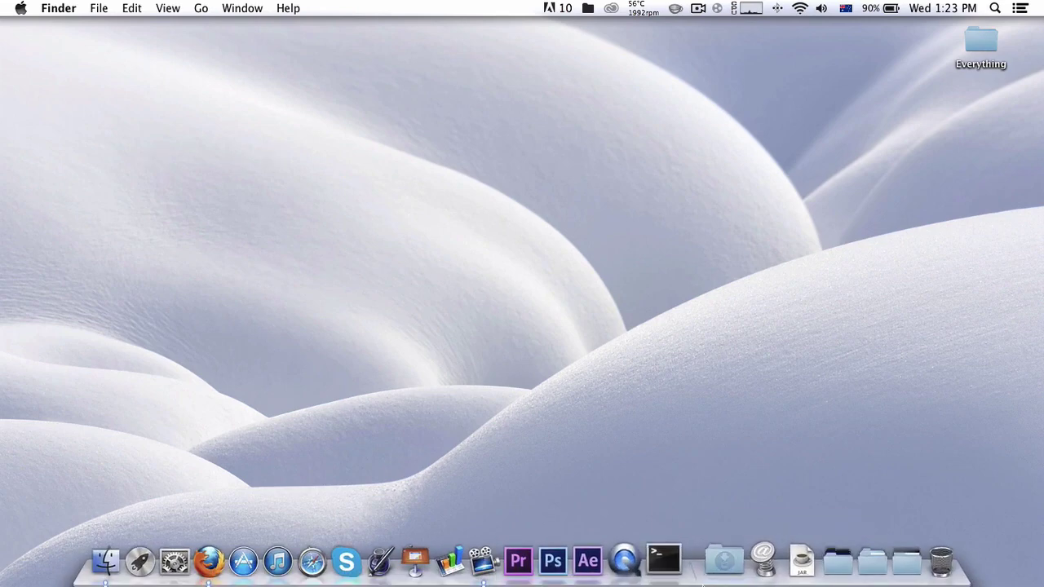
left_click(828, 570)
scroll(813, 371, "down", 15)
scroll(813, 371, "up", 8)
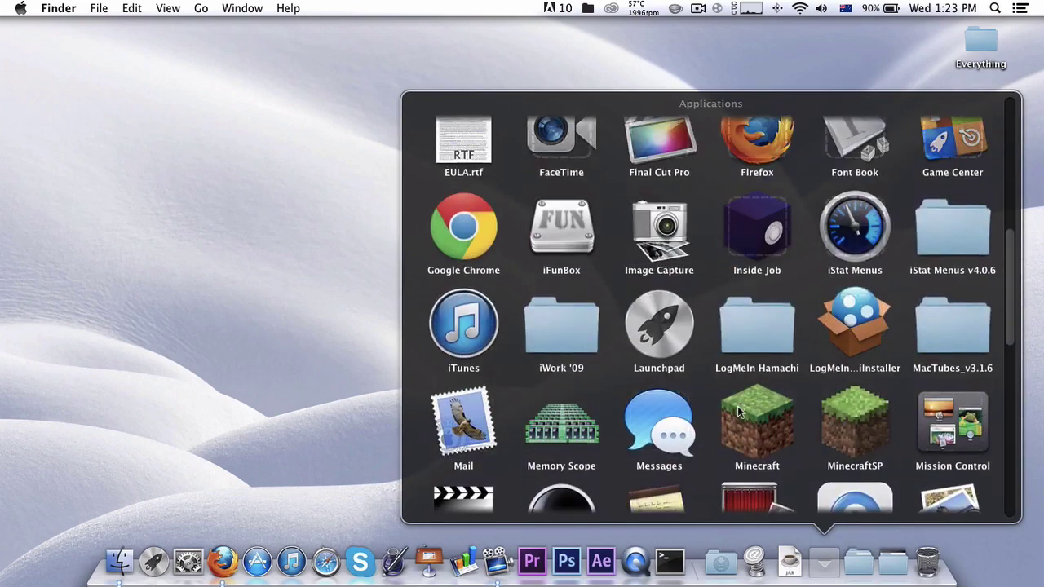
scroll(813, 371, "down", 3)
- Launch PPHelper, nudge its window right, and quit the iTunes window that popped up
left_click(840, 326)
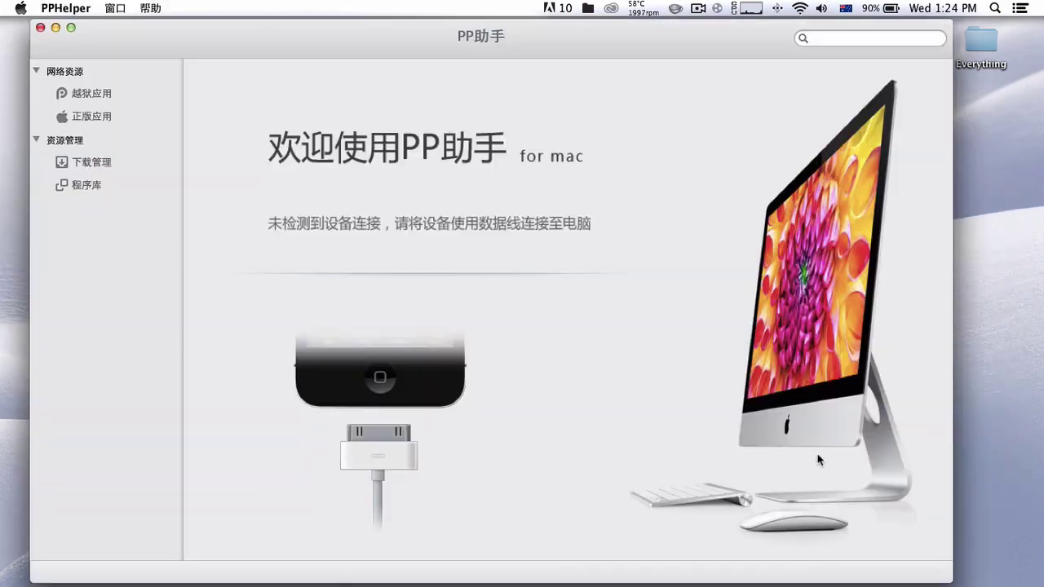
left_click_drag(398, 35, 413, 30)
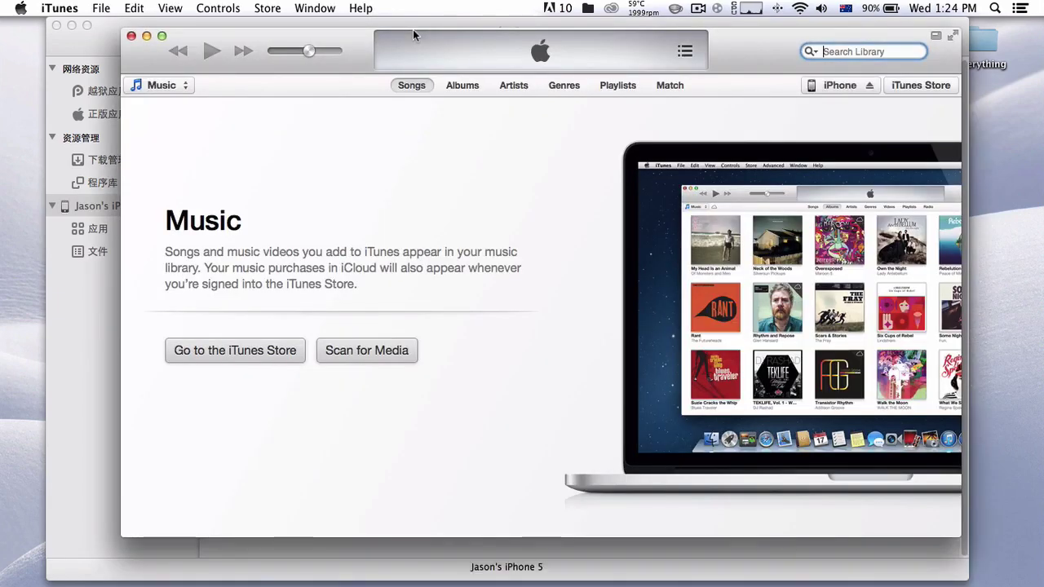
key("super+q")
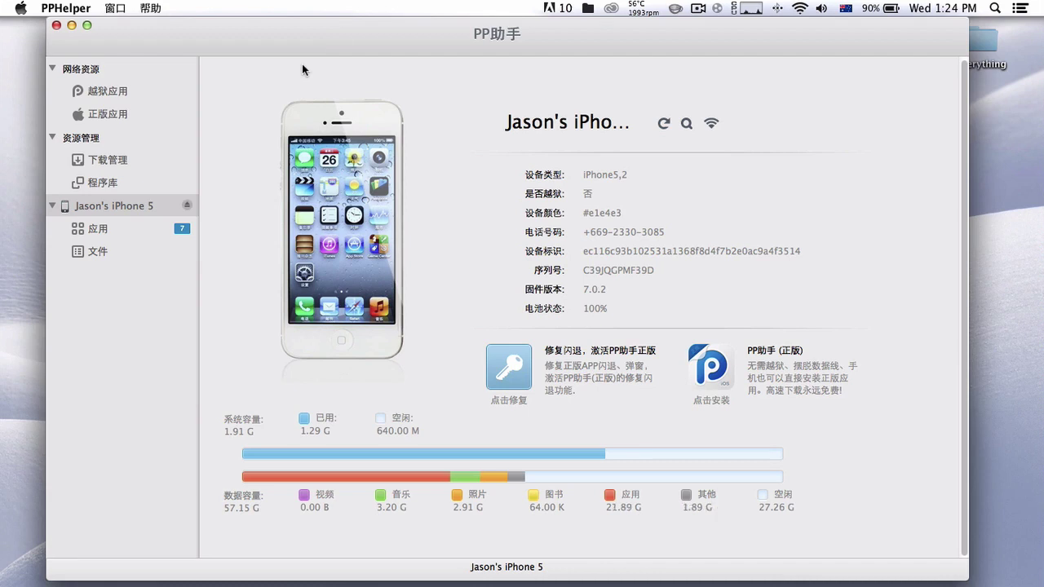
- Shift the PPHelper window into place and open the 越狱应用 jailbreak apps store
left_click_drag(174, 52, 131, 50)
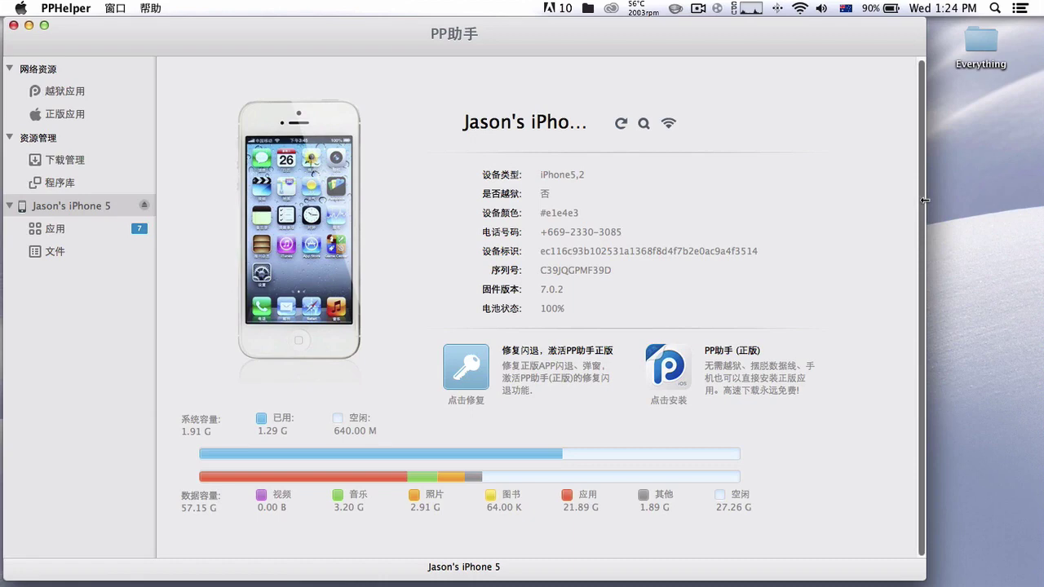
left_click_drag(212, 25, 269, 22)
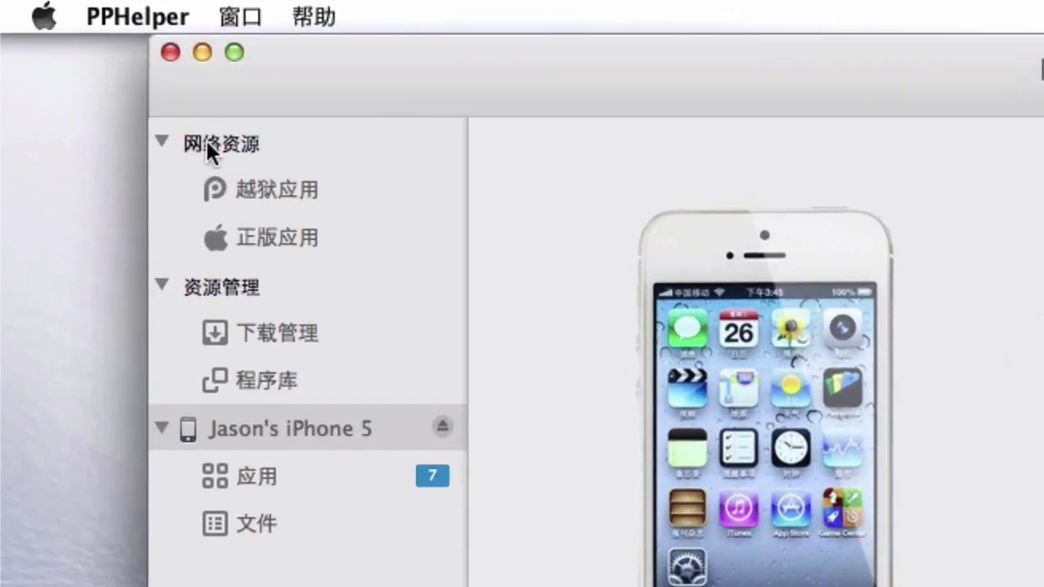
left_click(240, 184)
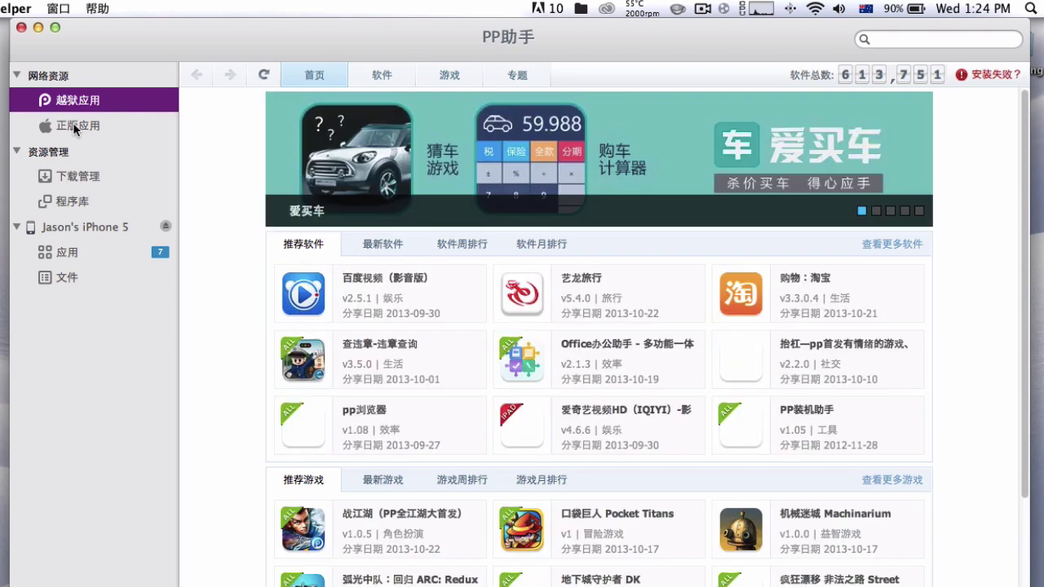
- Search the 正版应用 official apps store for 'Camera'
left_click(75, 129)
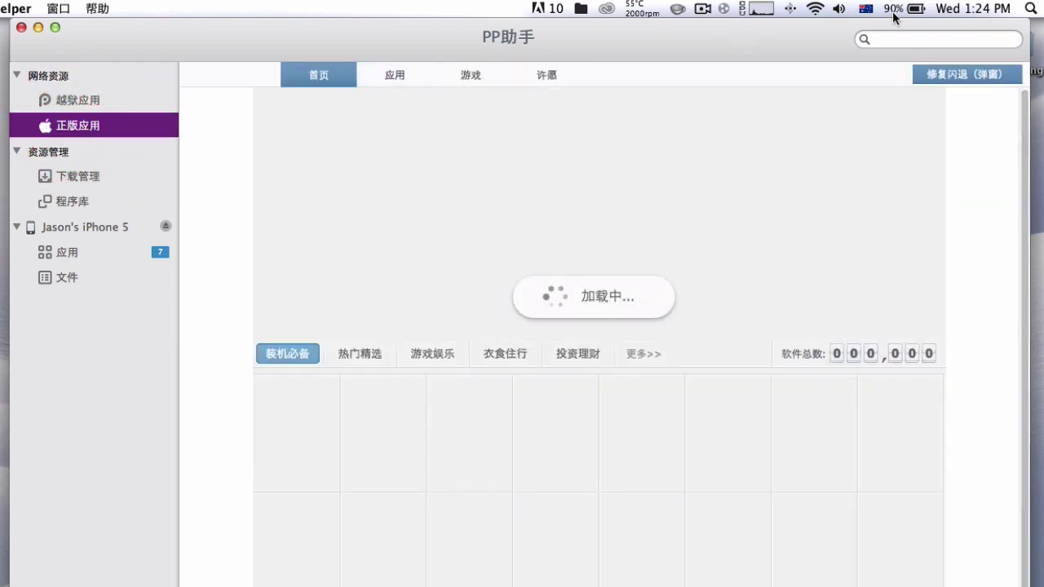
left_click(891, 37)
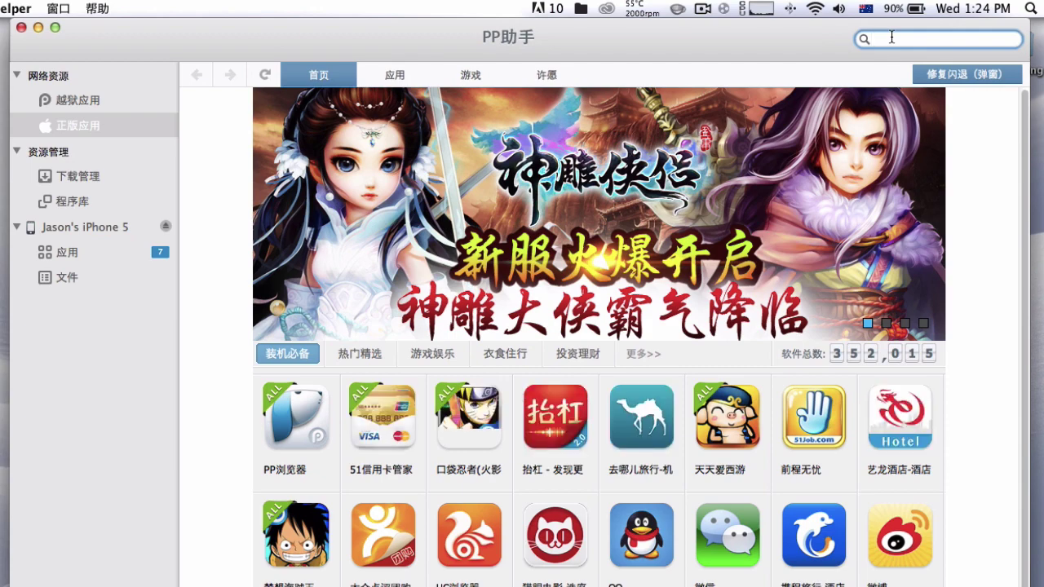
type("Camera")
key("Return")
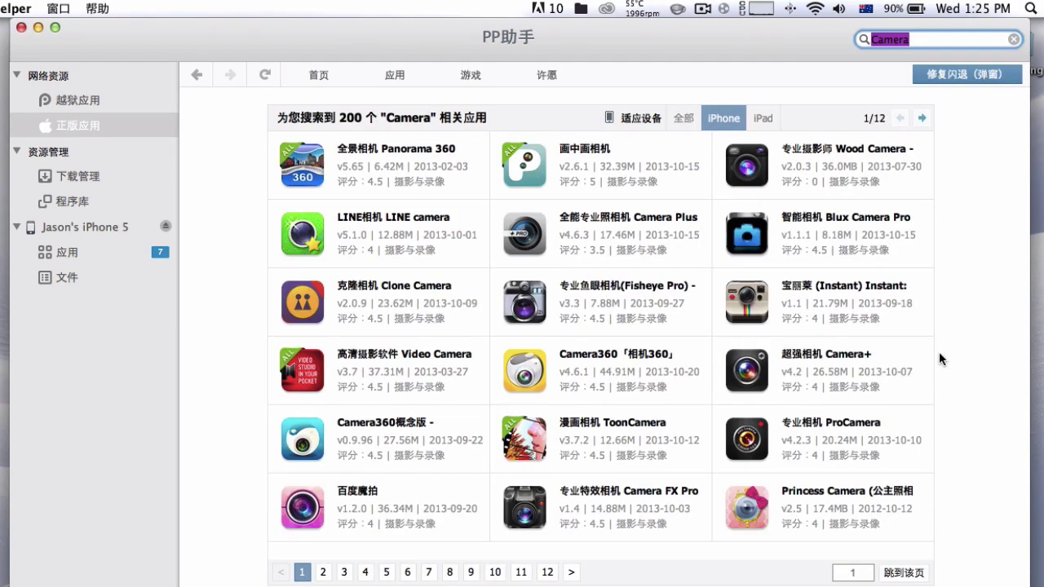
- Open the Panorama 360 Camera 5.65 details page and scroll down through it
left_click(400, 149)
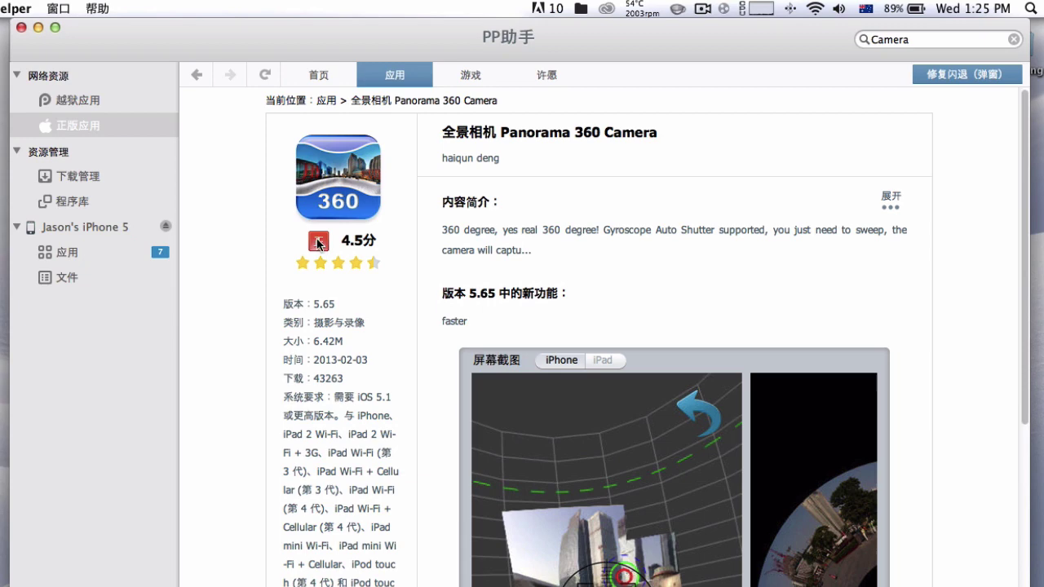
scroll(509, 247, "down", 3)
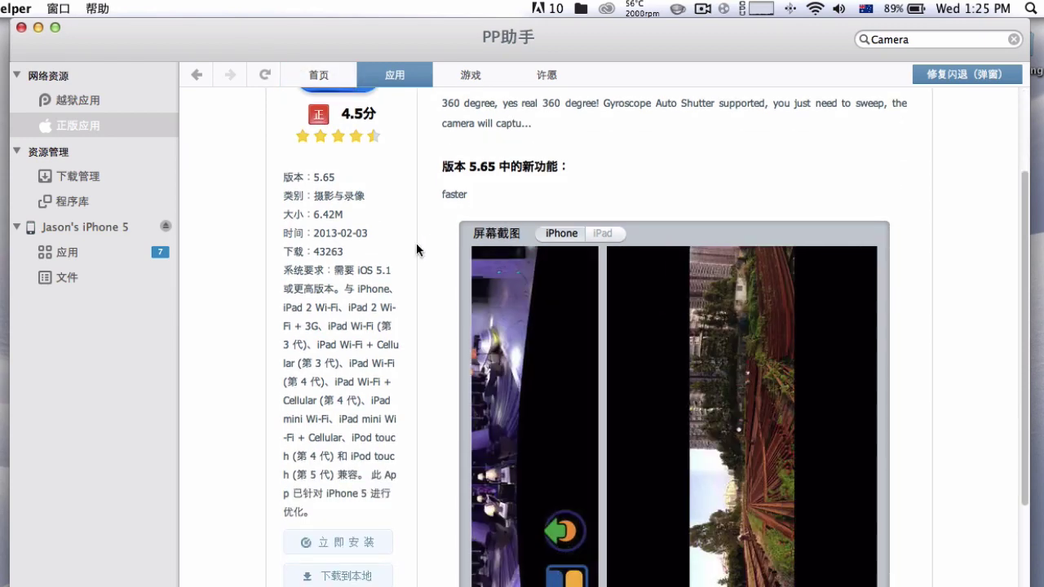
scroll(420, 249, "down", 4)
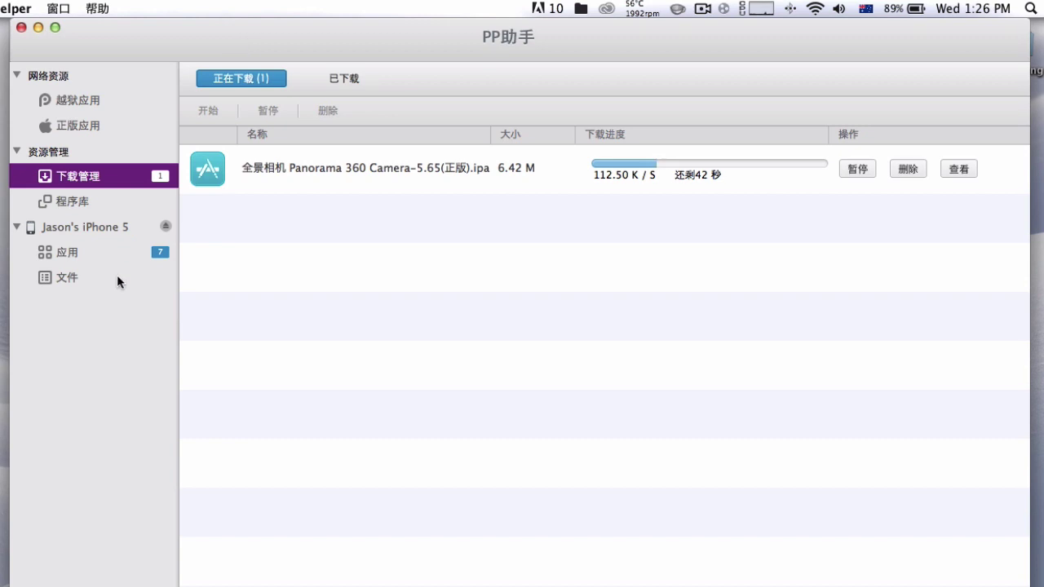
- Browse the iPhone's 应用 and 文件 lists, then check the now-empty 下载管理 downloads list
left_click(58, 252)
scroll(287, 259, "down", 10)
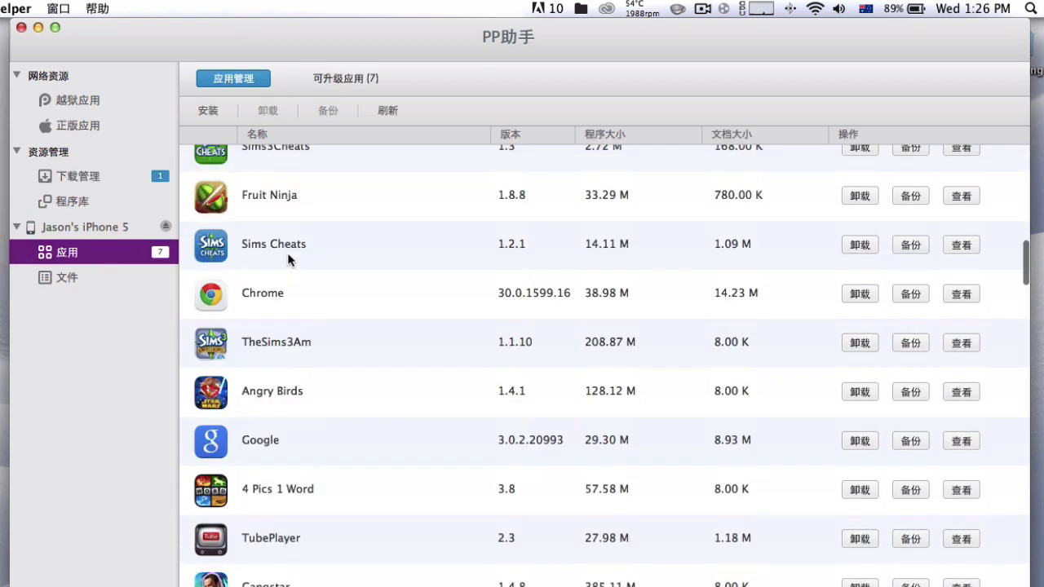
scroll(288, 259, "down", 5)
left_click(107, 275)
left_click(109, 258)
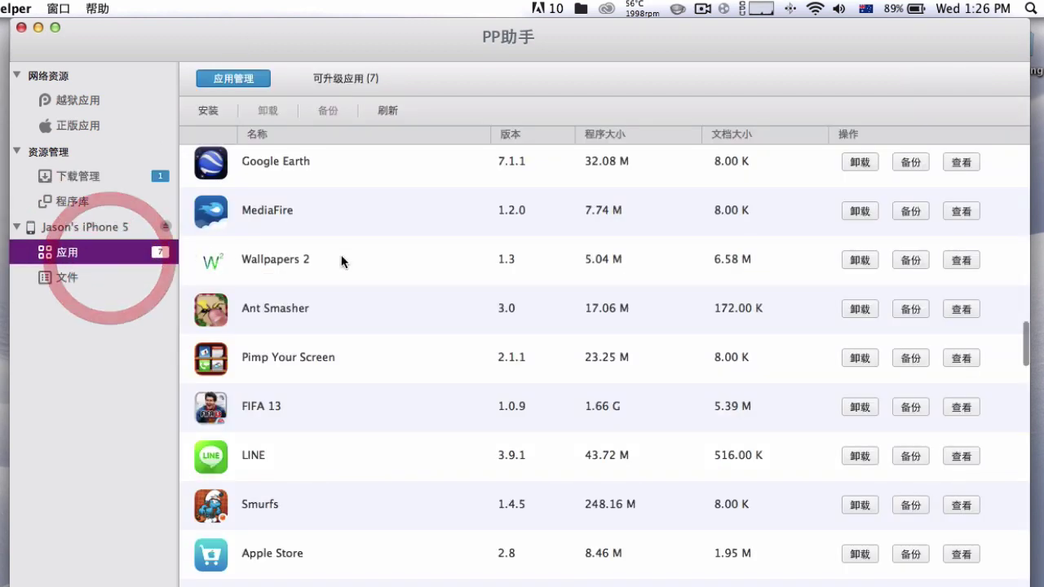
scroll(340, 259, "up", 15)
scroll(337, 225, "down", 8)
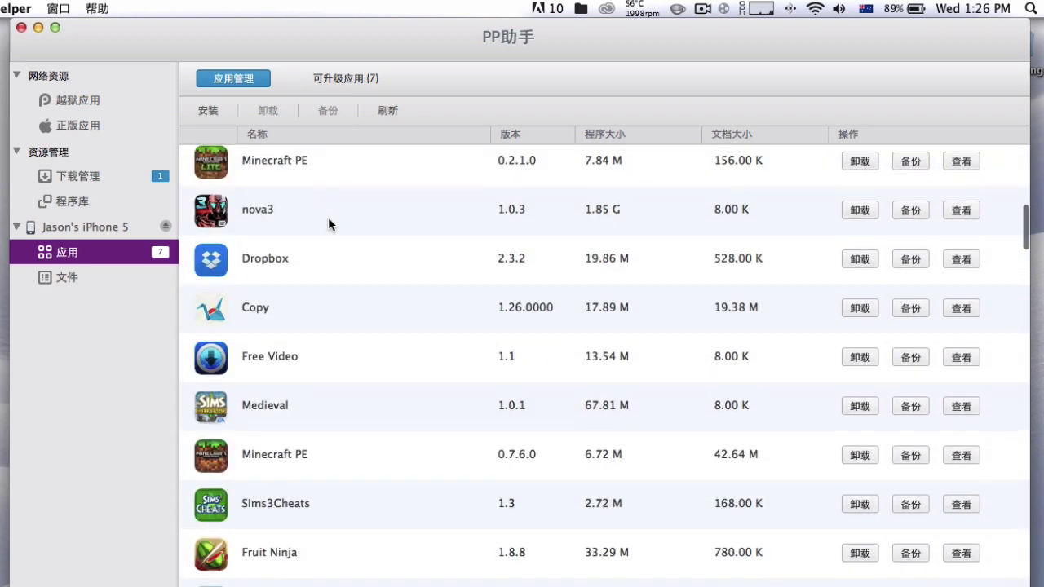
scroll(348, 223, "down", 2)
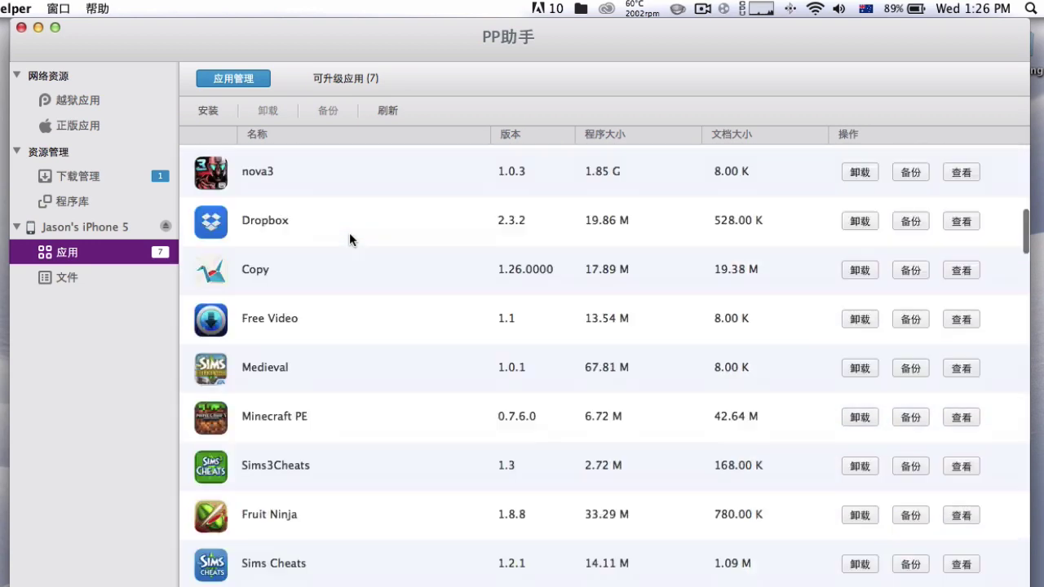
scroll(348, 233, "up", 10)
left_click(110, 181)
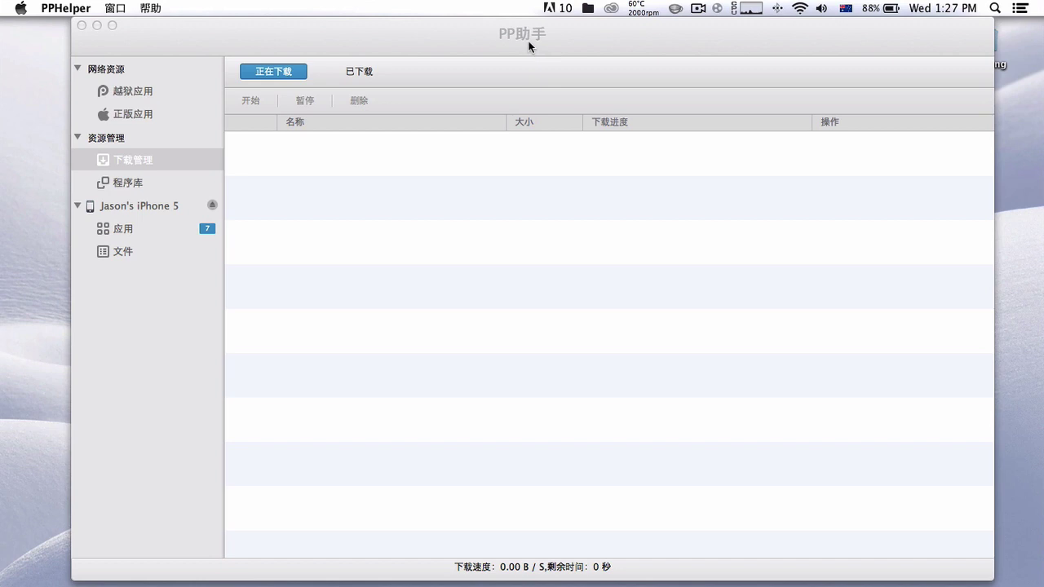
- In 程序库, select Panorama 360 Camera 5.65 (6.42 M) and install it onto the iPhone
left_click(101, 184)
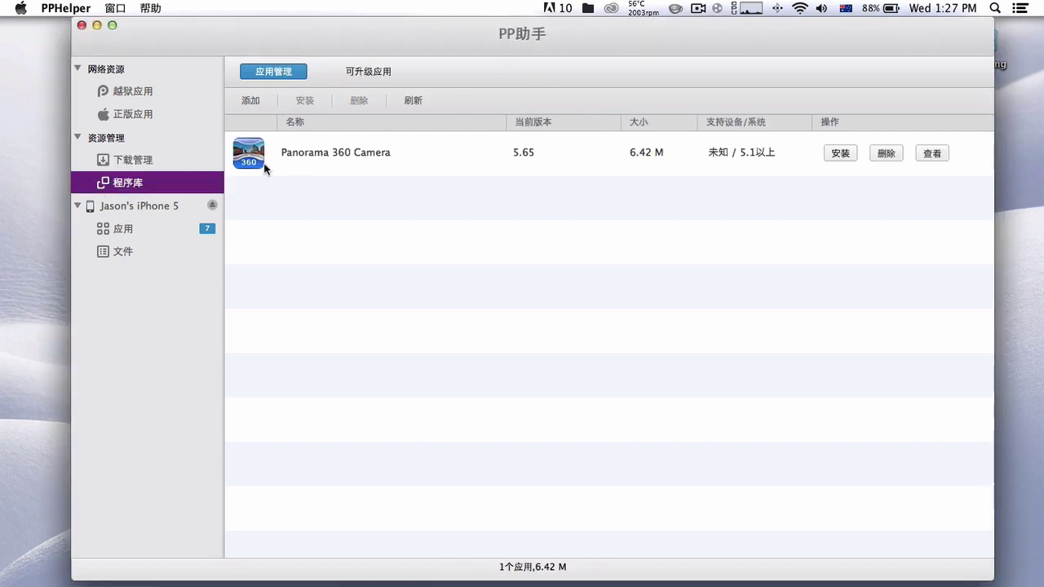
left_click(294, 153)
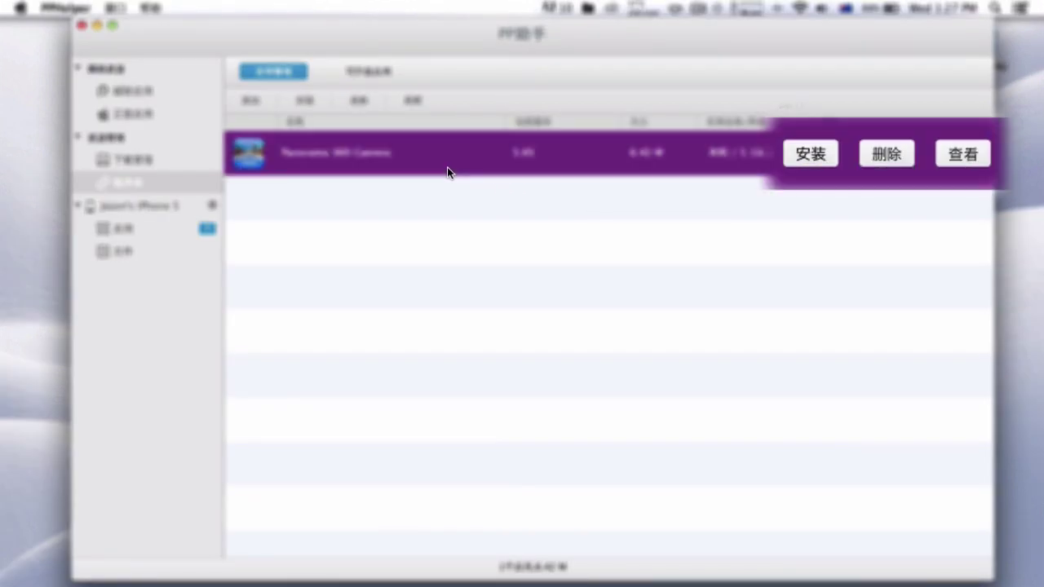
left_click(796, 150)
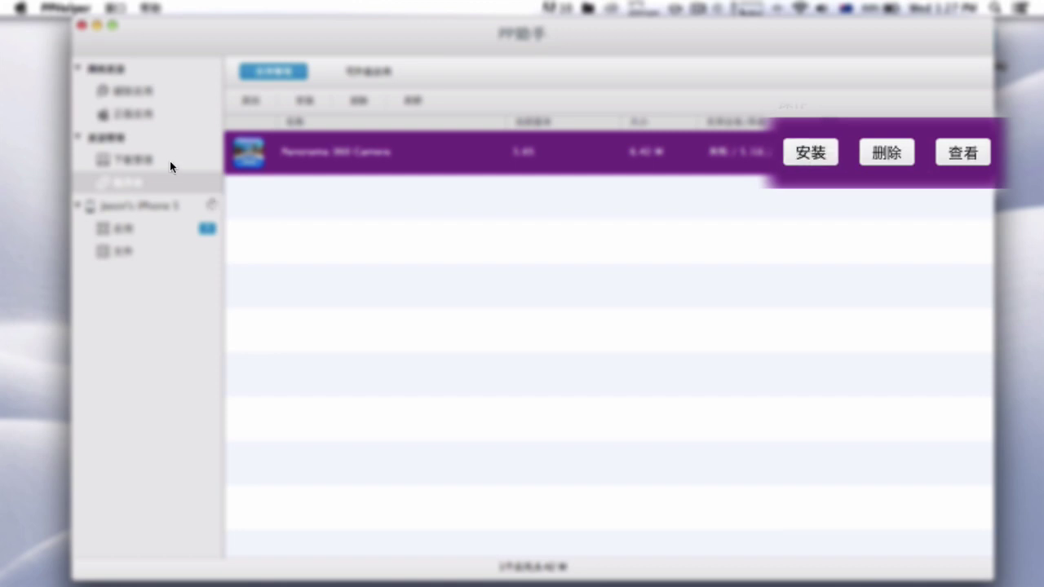